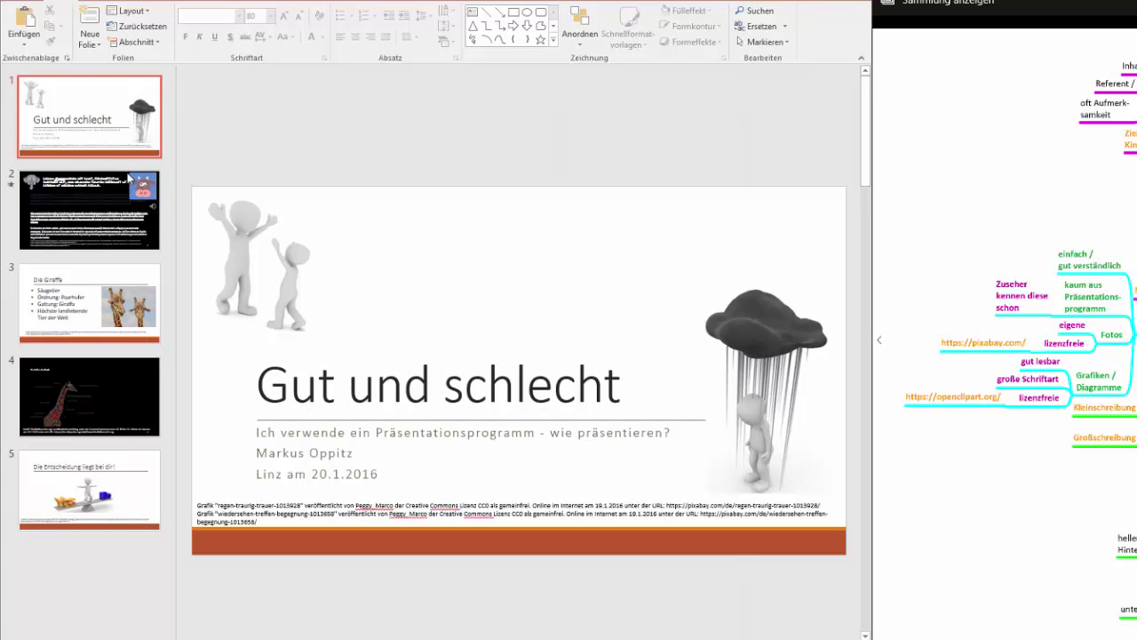
Compare the cluttered black slide 2 with the Die Giraffe slide several times, finishing on slide 3
{"action": "left_click", "coordinate": [115, 204]}
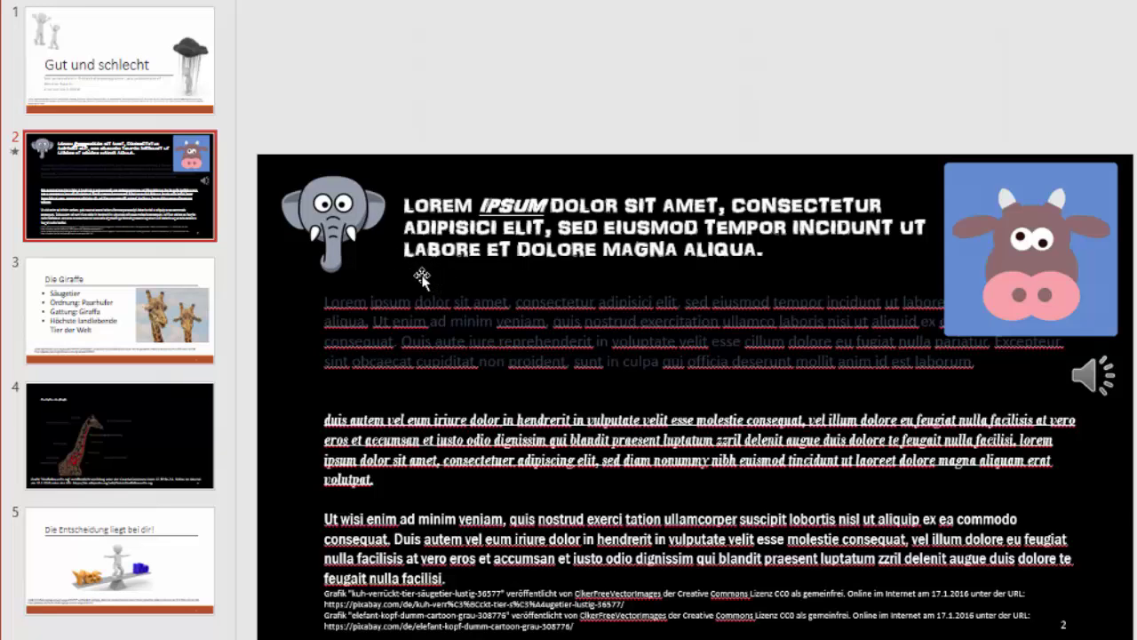
{"action": "left_click", "coordinate": [105, 279]}
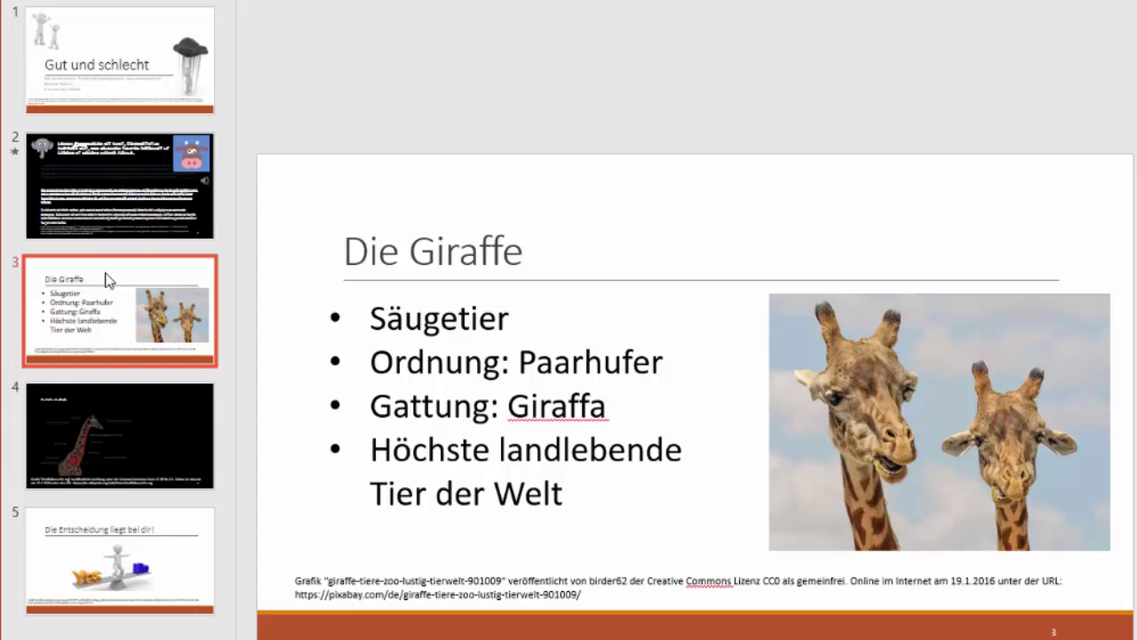
{"action": "left_click", "coordinate": [108, 199]}
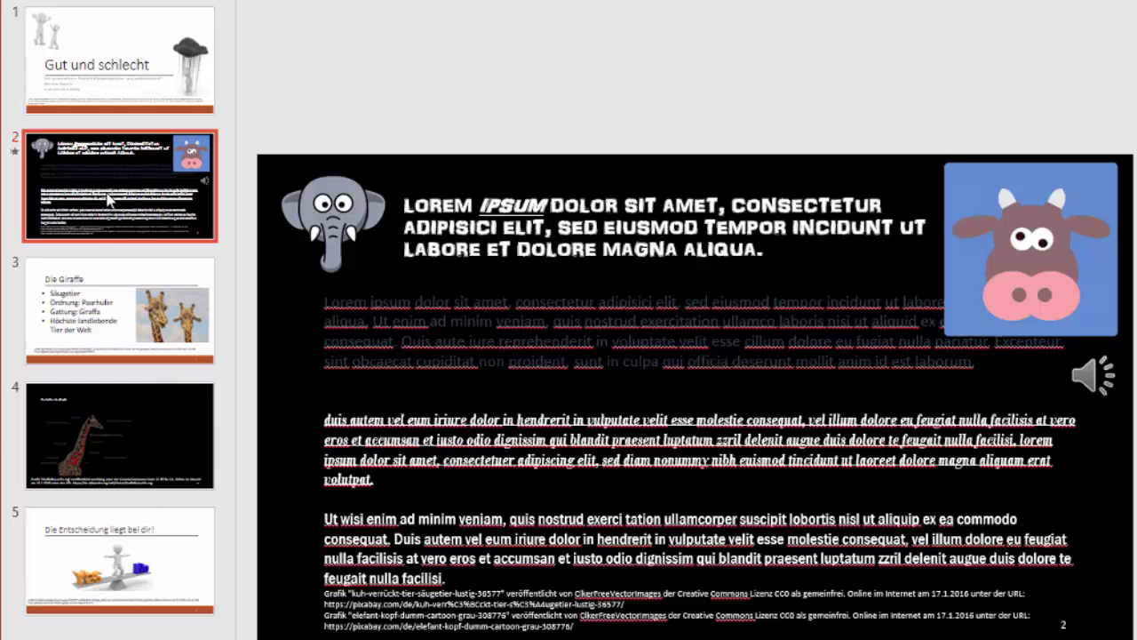
{"action": "left_click", "coordinate": [79, 286]}
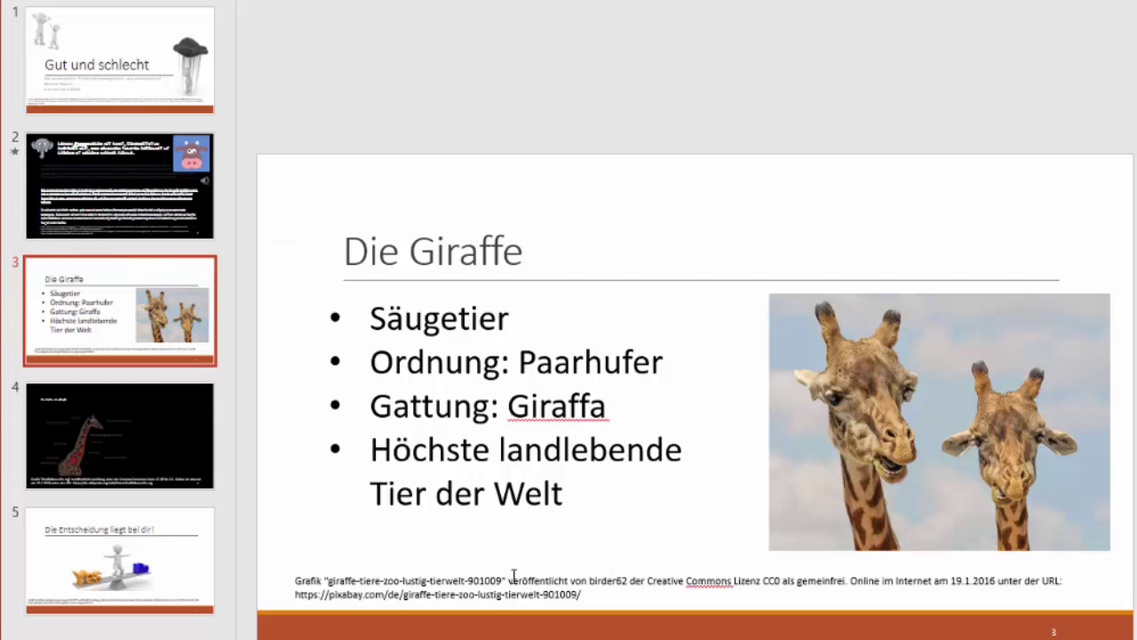
{"action": "left_click", "coordinate": [136, 209]}
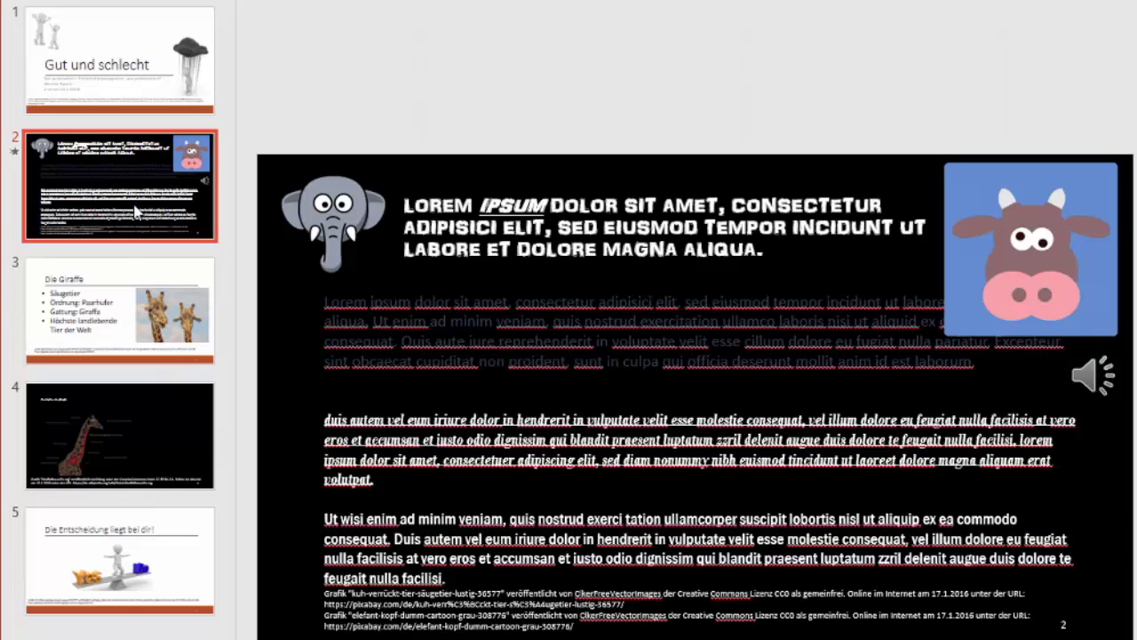
{"action": "left_click", "coordinate": [120, 316]}
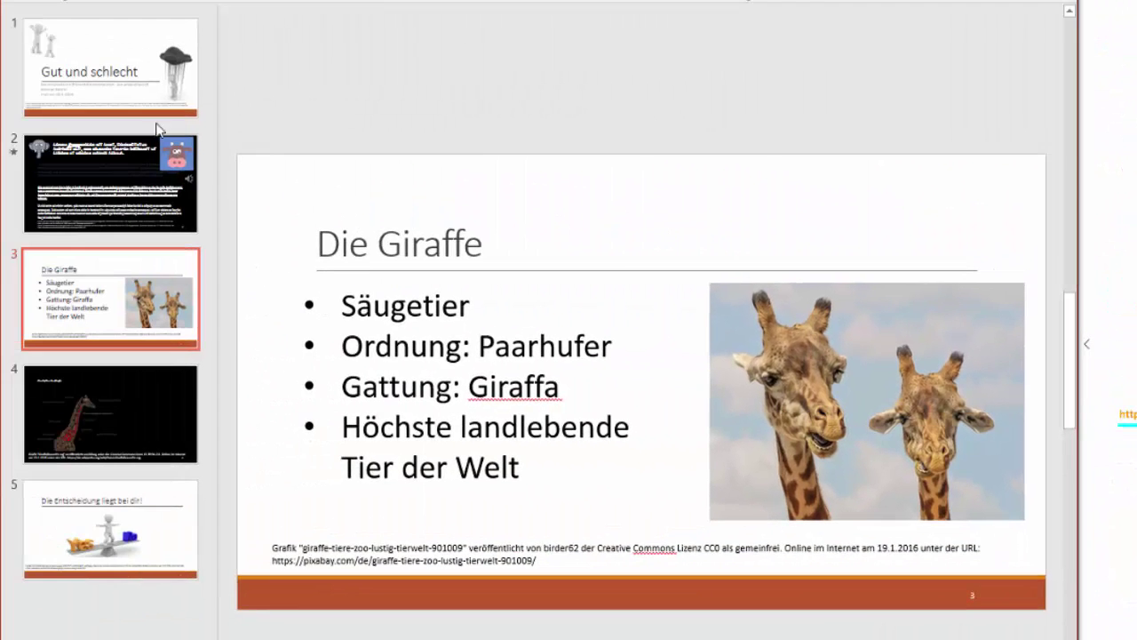
{"action": "left_click", "coordinate": [118, 60]}
{"action": "left_click", "coordinate": [101, 164]}
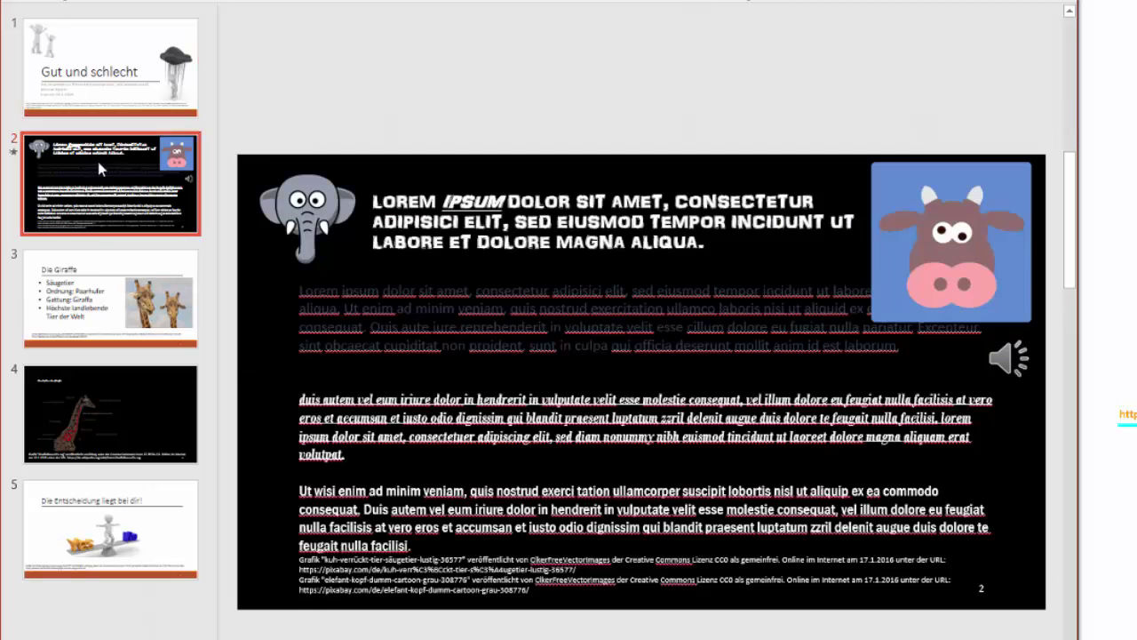
{"action": "left_click", "coordinate": [100, 292]}
{"action": "left_click", "coordinate": [113, 195]}
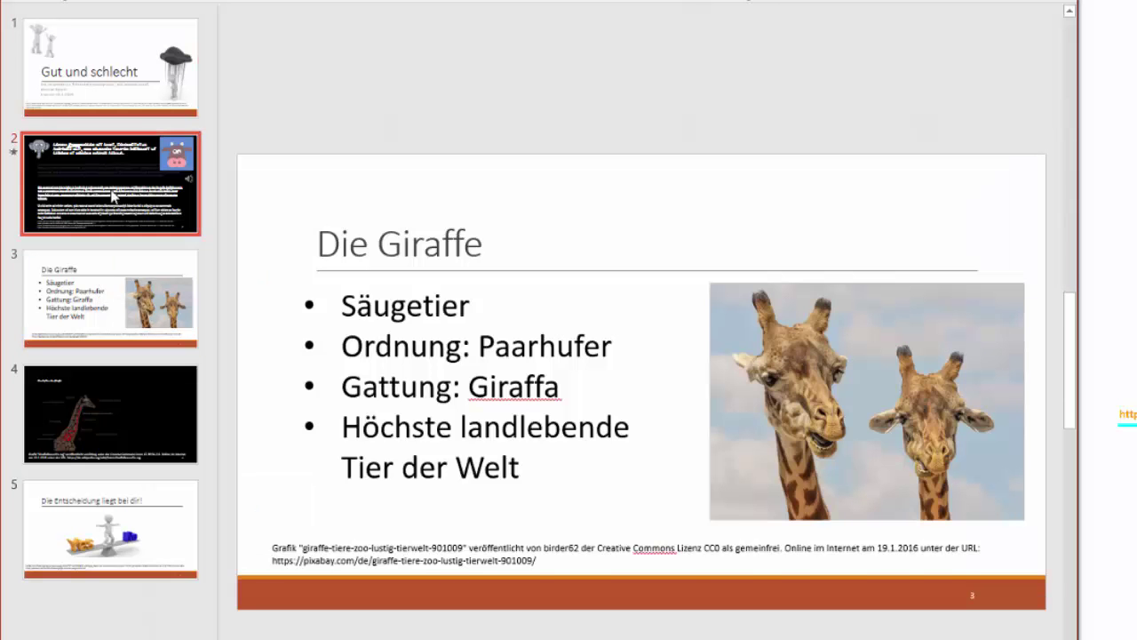
{"action": "left_click", "coordinate": [109, 287]}
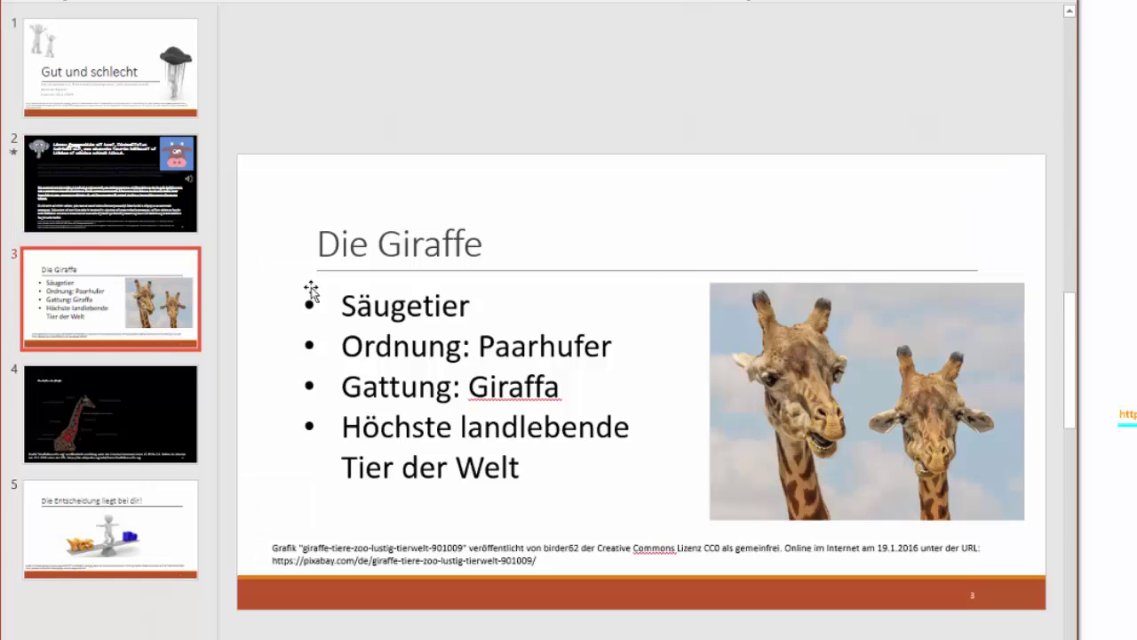
{"action": "left_click", "coordinate": [404, 307]}
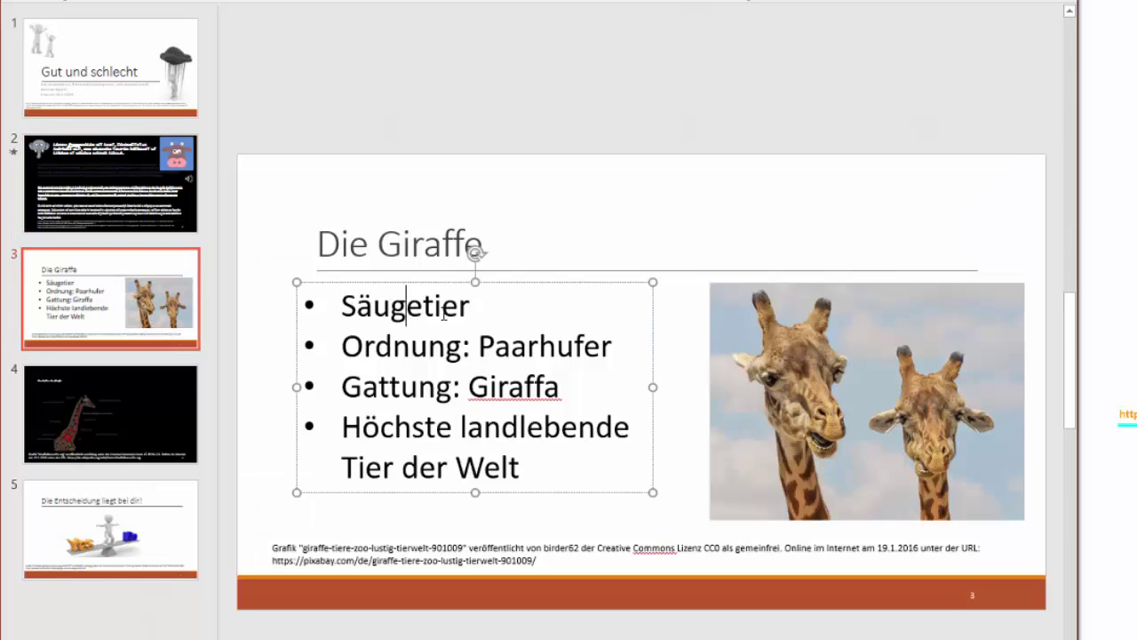
{"action": "left_click", "coordinate": [114, 157]}
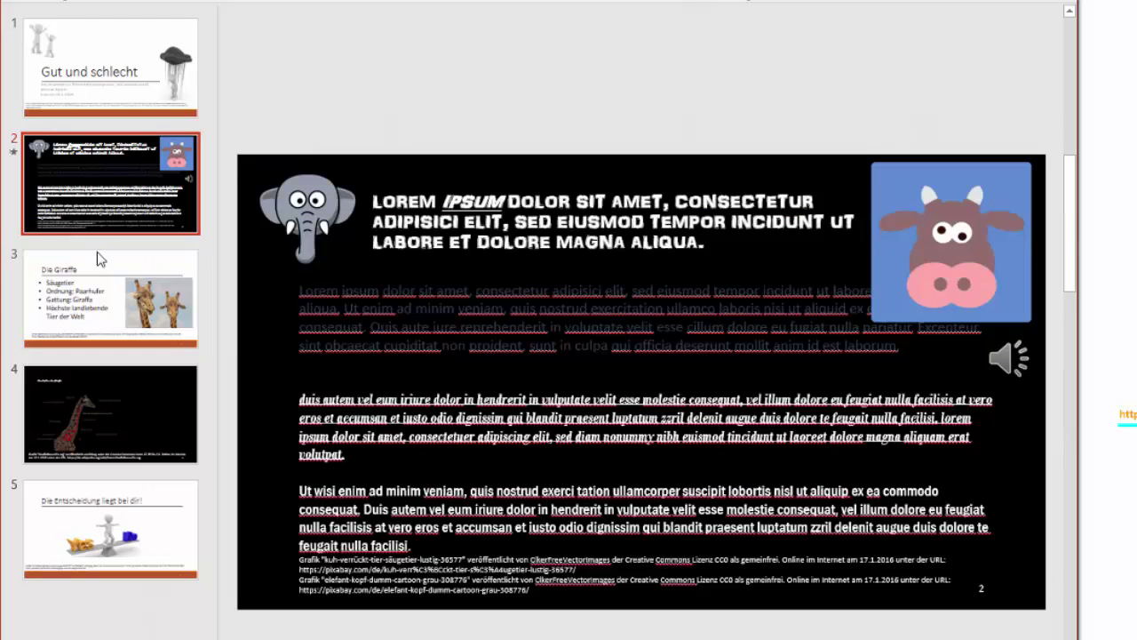
{"action": "left_click", "coordinate": [84, 277]}
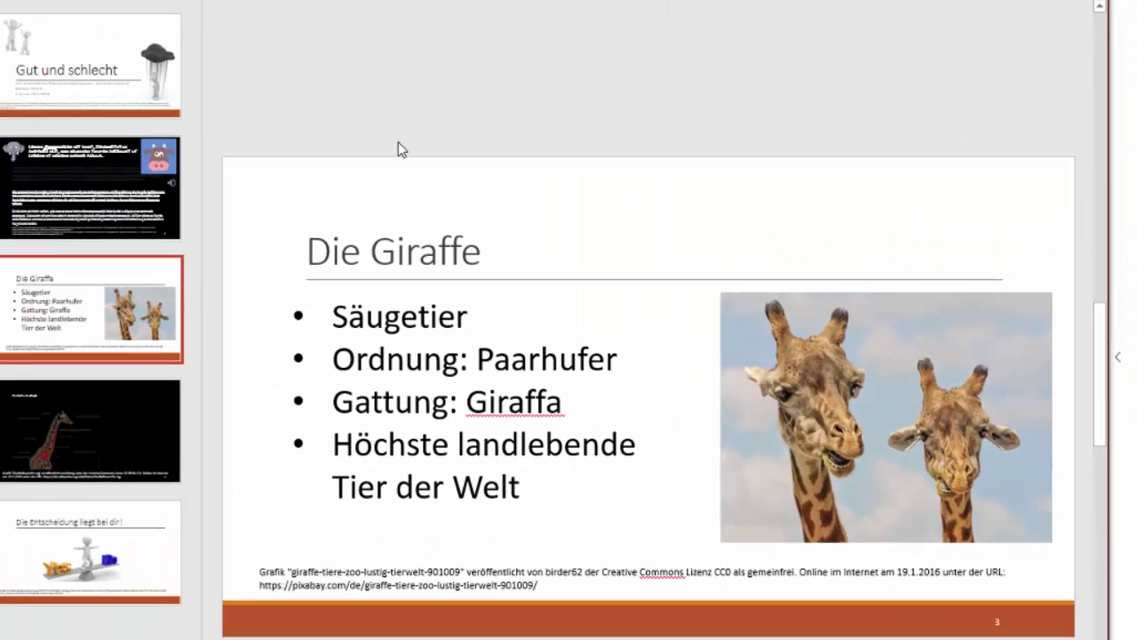
Go to slide 1, the 'Gut und schlecht' title slide
{"action": "left_click", "coordinate": [91, 52]}
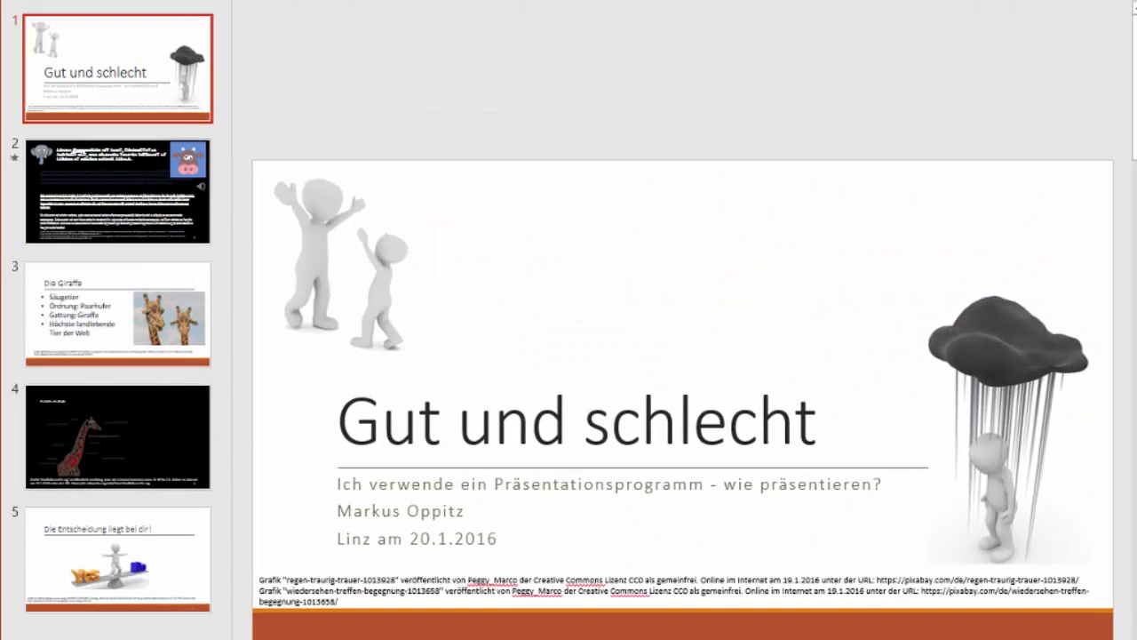
Show the closing slide 5
{"action": "left_click", "coordinate": [72, 554]}
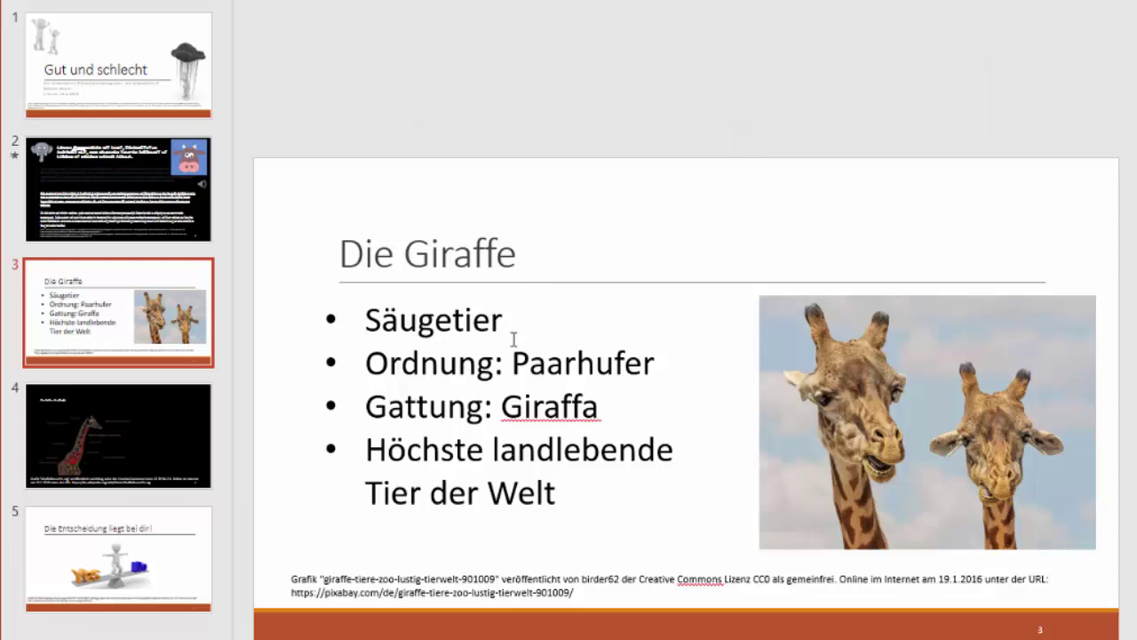
Compare slide 2 and slide 3 back and forth, ending on the elephant and cow slide
{"action": "left_click", "coordinate": [135, 174]}
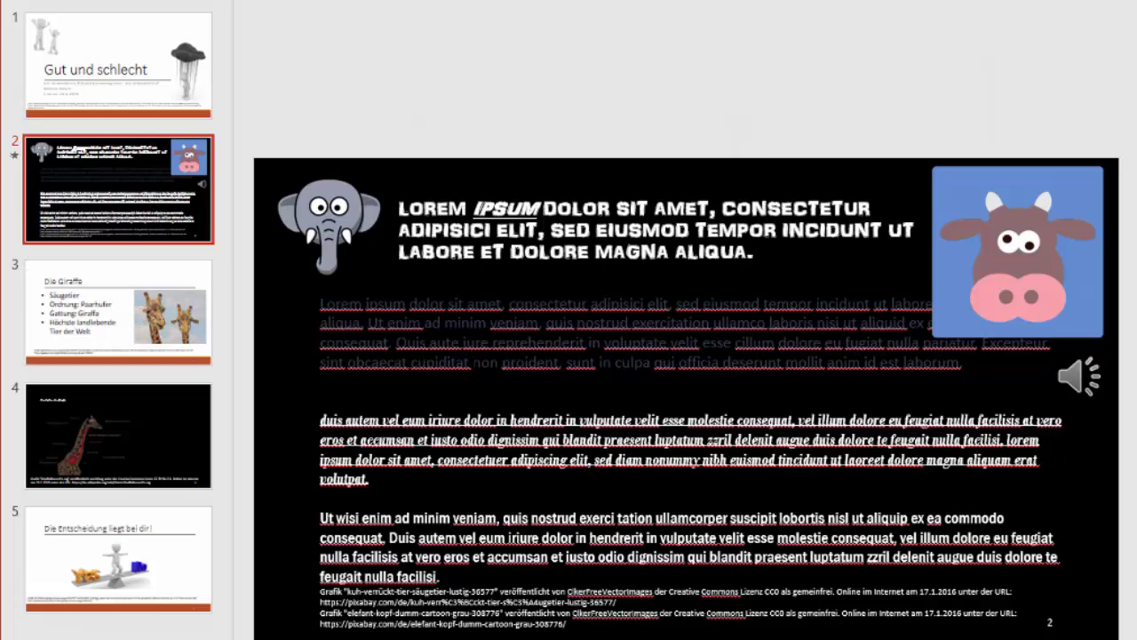
{"action": "left_click", "coordinate": [143, 315]}
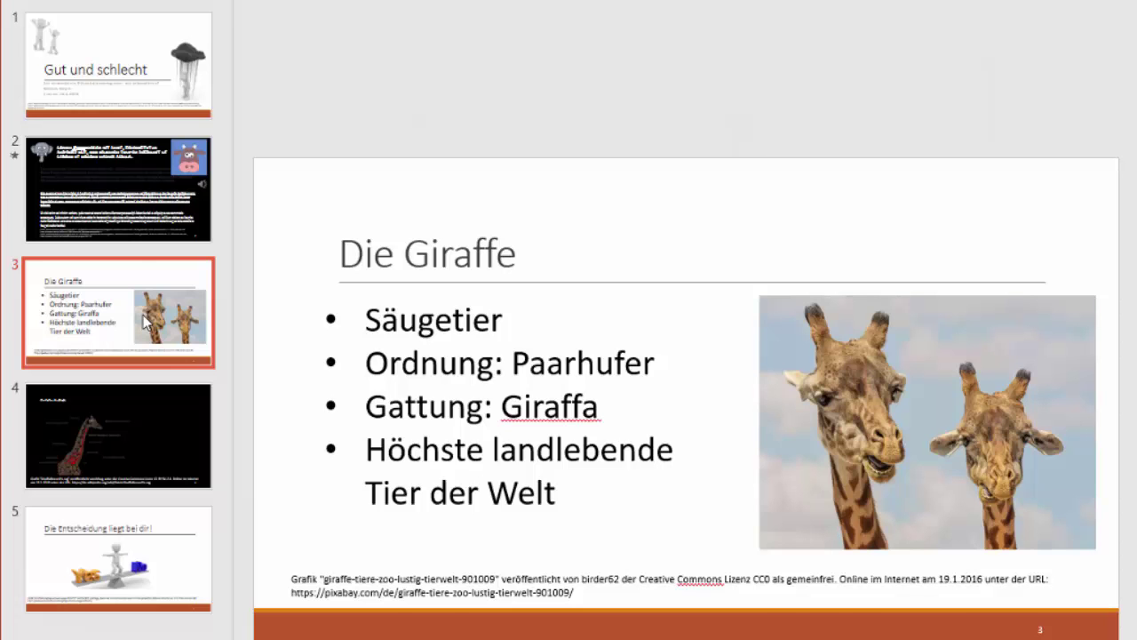
{"action": "left_click", "coordinate": [139, 212]}
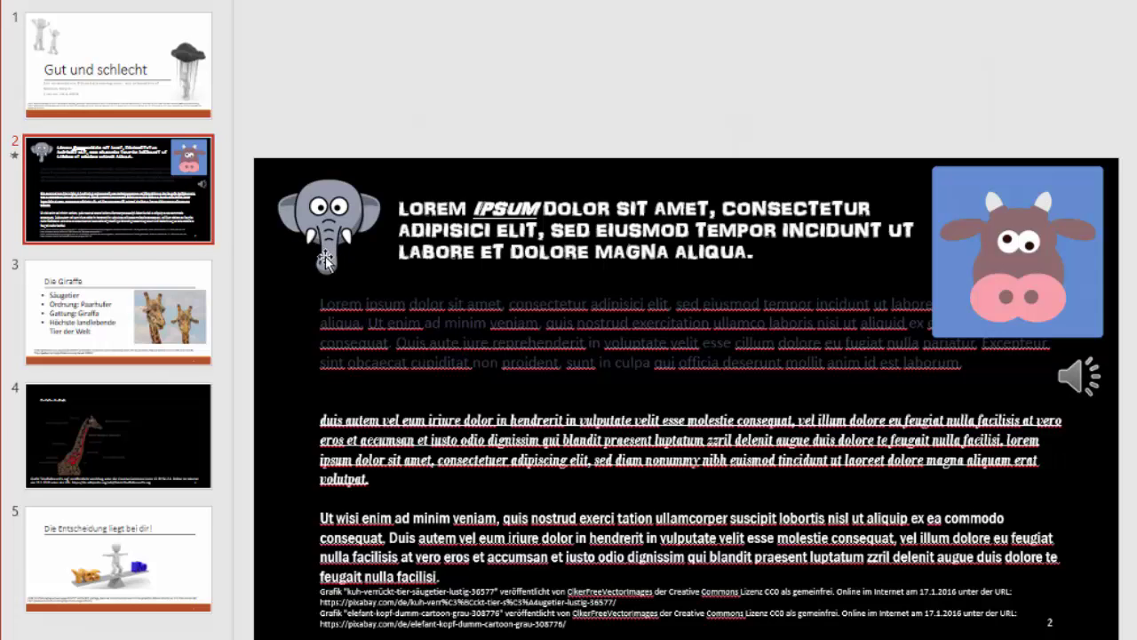
{"action": "left_click", "coordinate": [127, 298]}
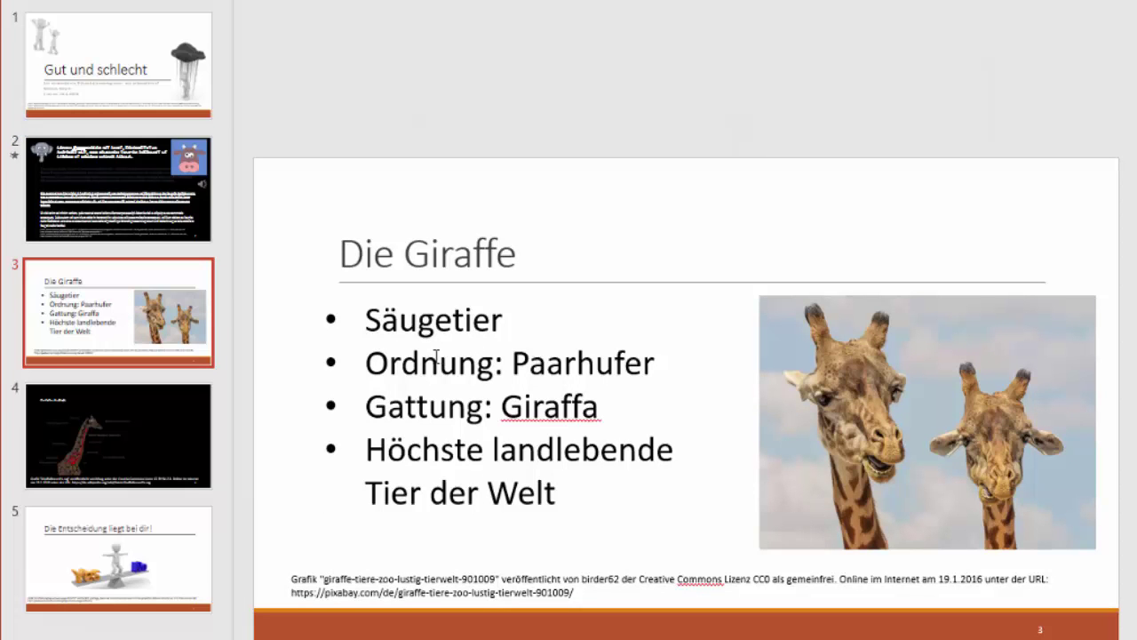
{"action": "left_click", "coordinate": [175, 199]}
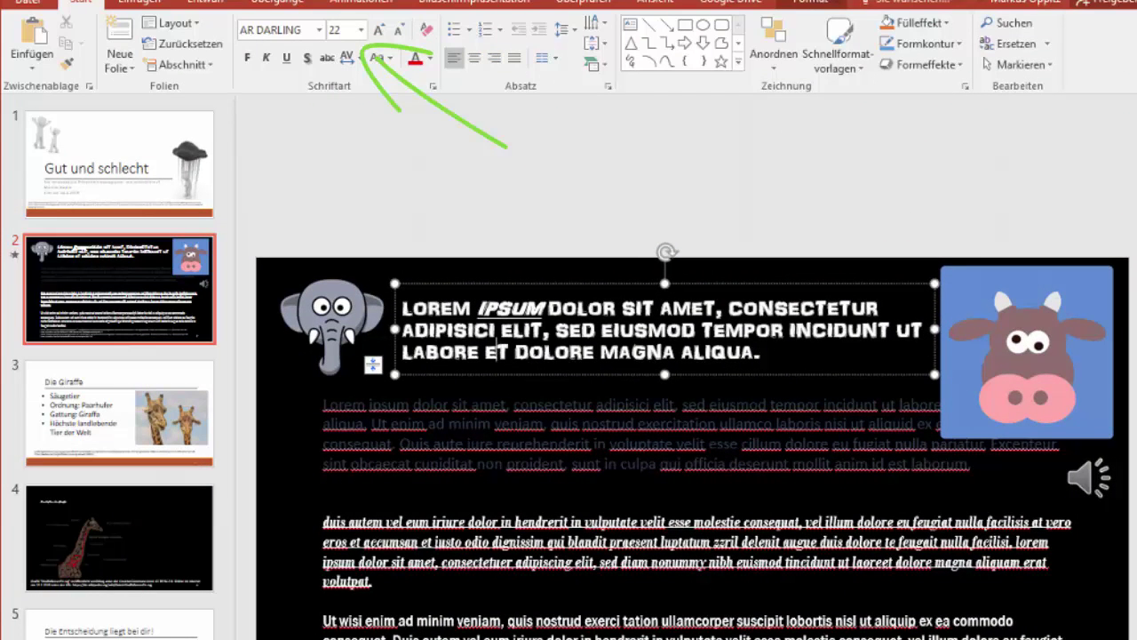
{"action": "left_click", "coordinate": [509, 442]}
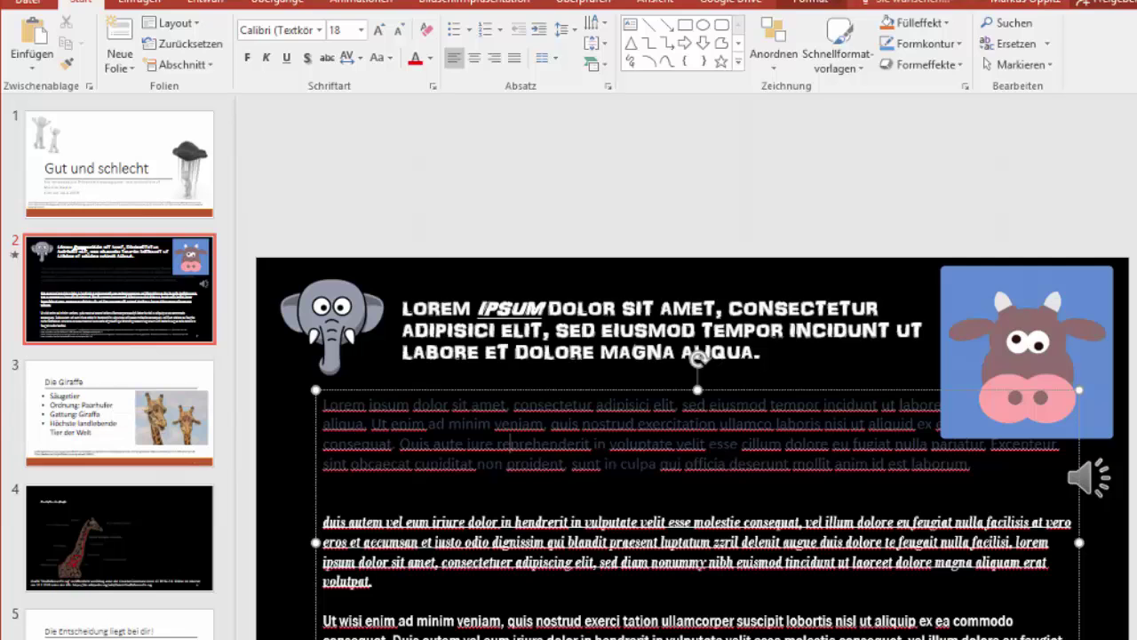
{"action": "left_click", "coordinate": [114, 430]}
{"action": "left_click", "coordinate": [457, 355]}
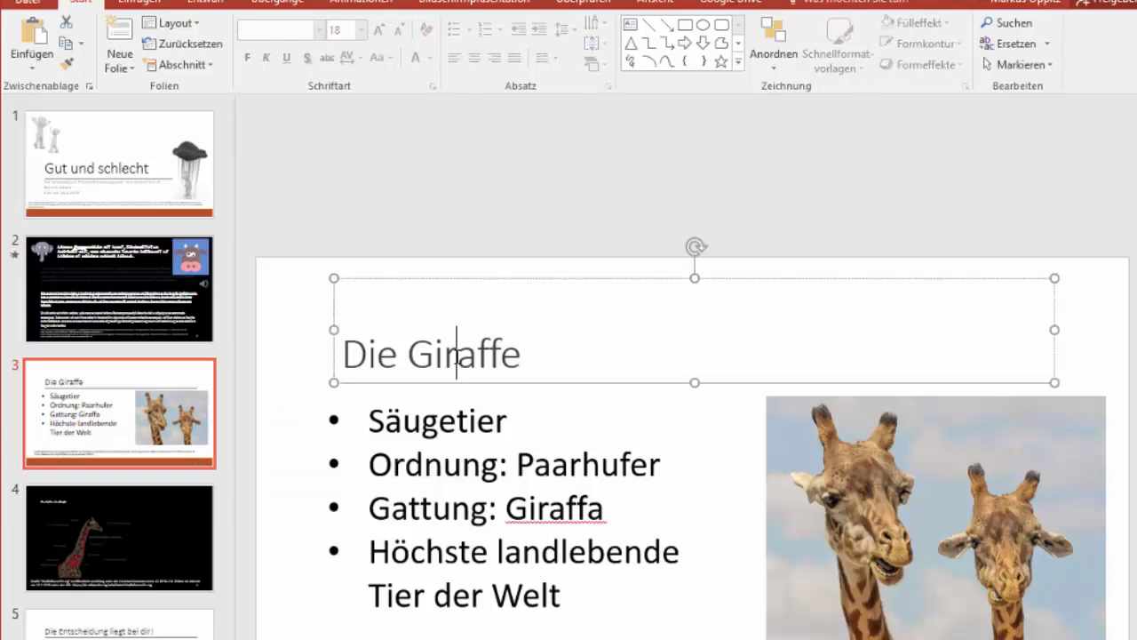
{"action": "left_click", "coordinate": [482, 464]}
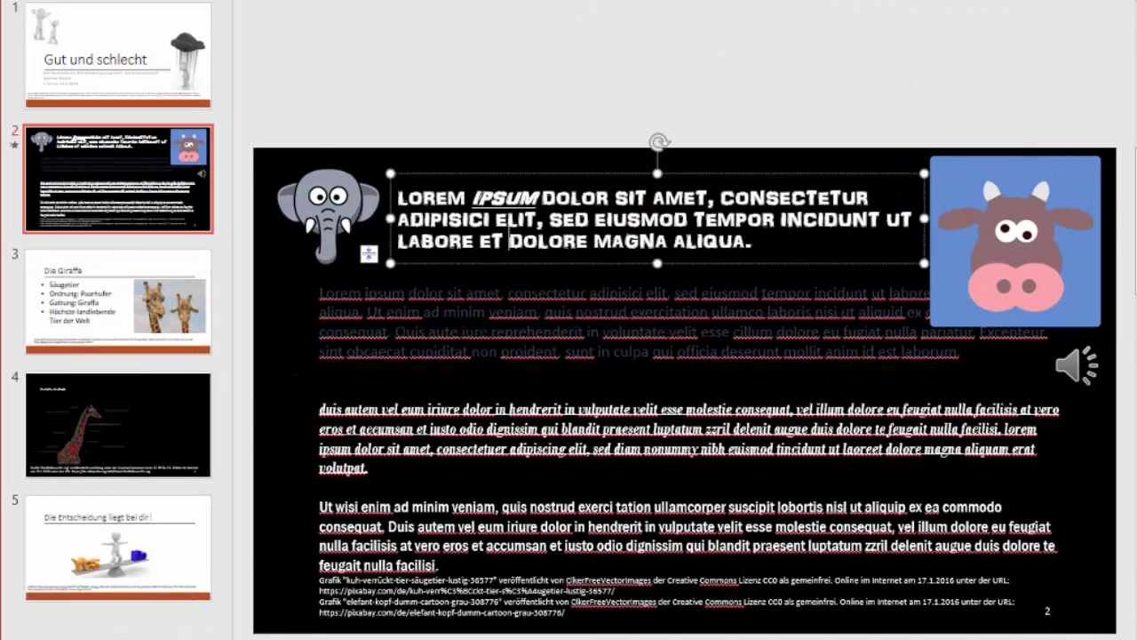
{"action": "left_click", "coordinate": [430, 428]}
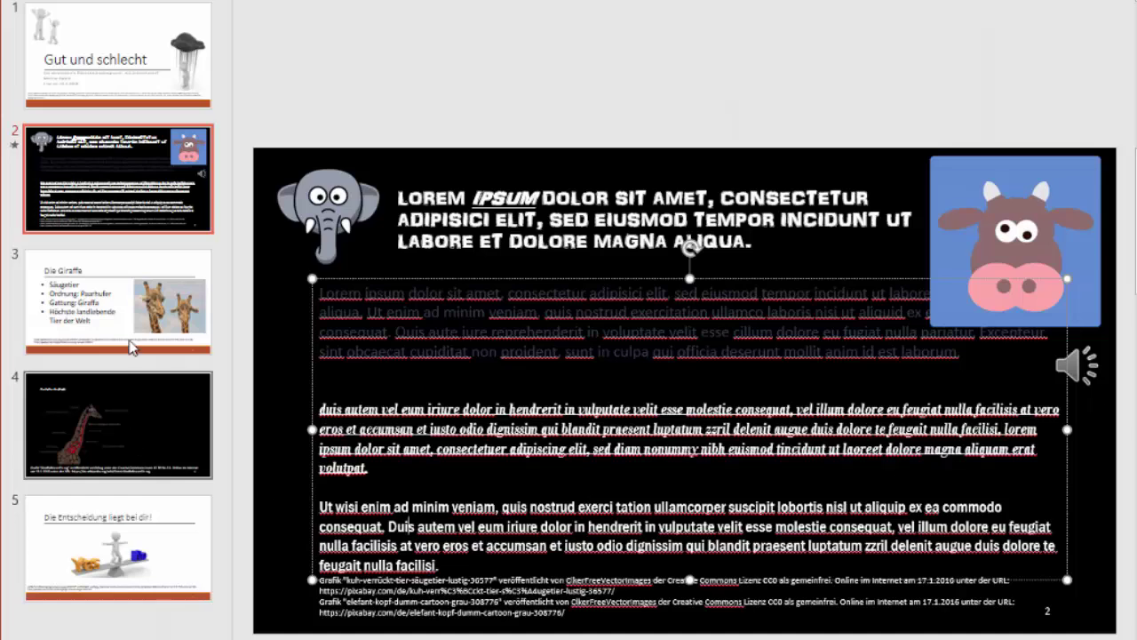
{"action": "left_click", "coordinate": [142, 328]}
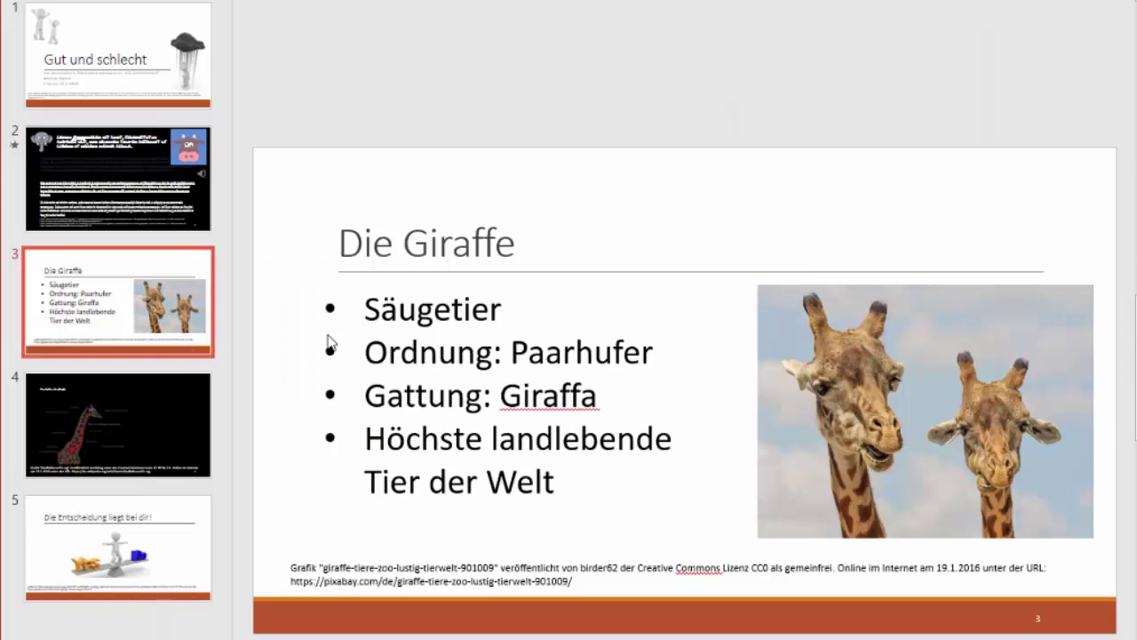
{"action": "left_click", "coordinate": [452, 309]}
{"action": "left_click", "coordinate": [657, 201]}
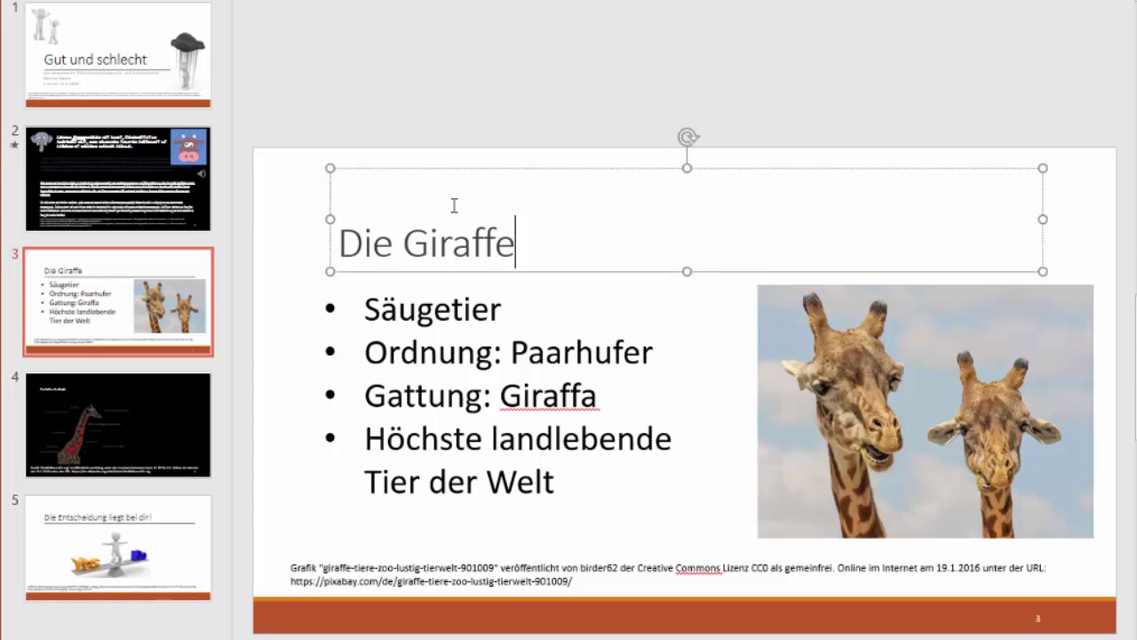
{"action": "left_click", "coordinate": [89, 182]}
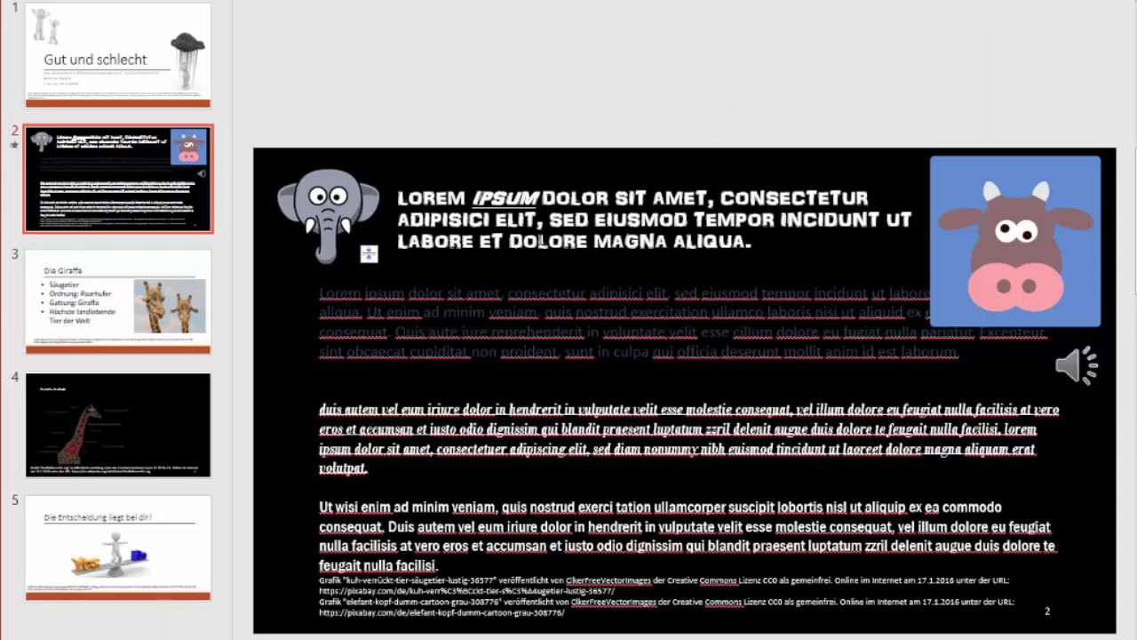
{"action": "left_click", "coordinate": [539, 238]}
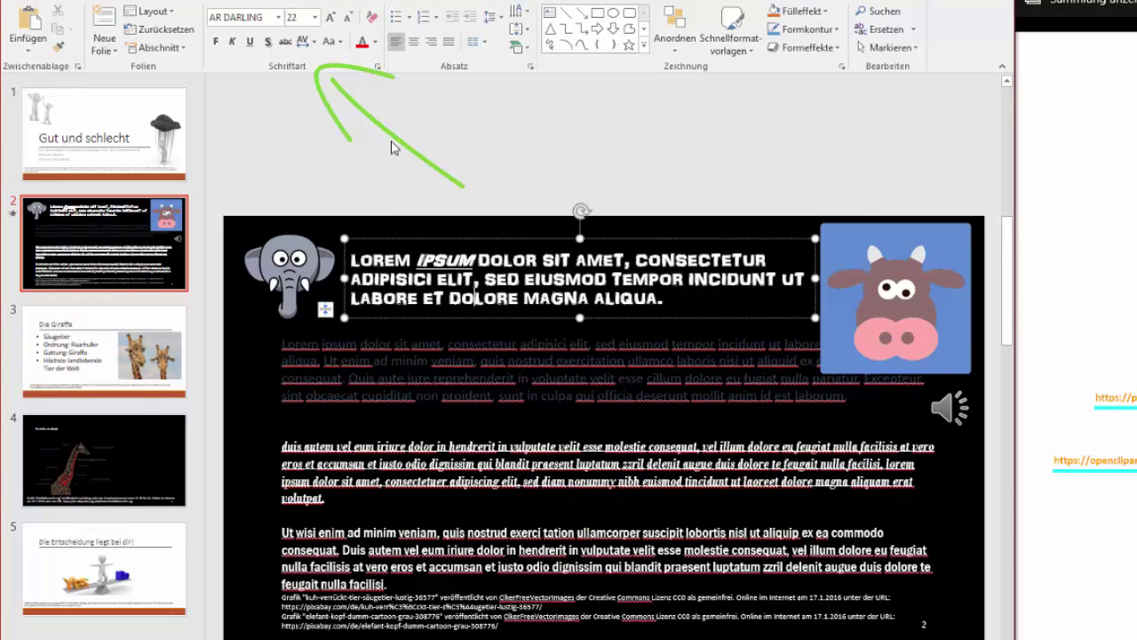
Place the cursor in the word IPSUM to check its bold, italic and underline styling
{"action": "left_click", "coordinate": [445, 258]}
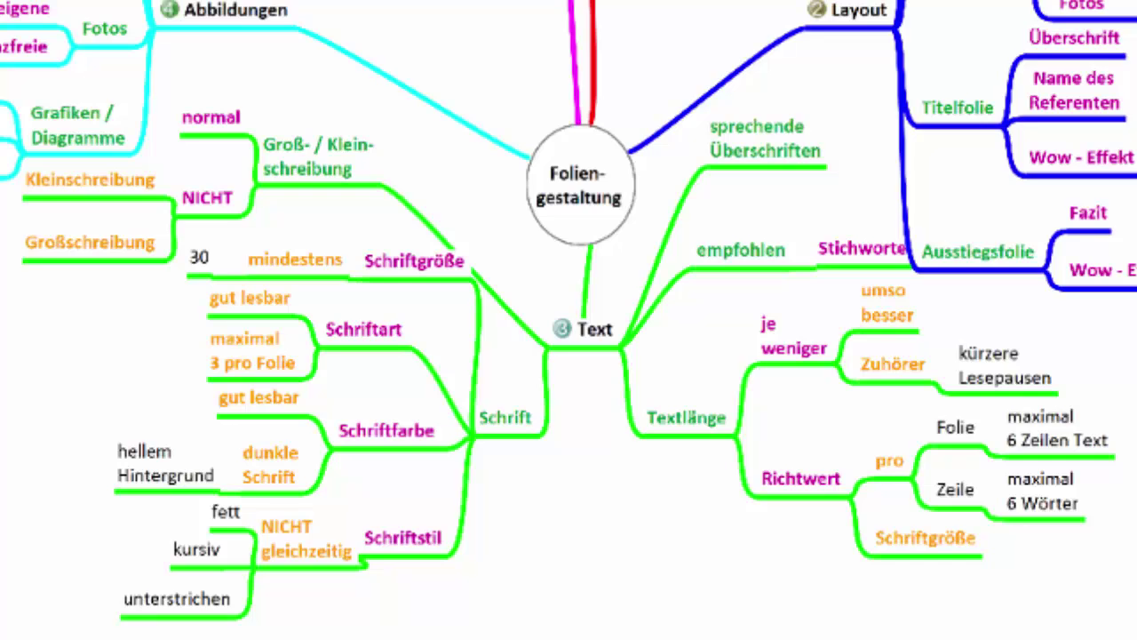
Draw an annotation arrow pointing at the Schriftgröße rule on the mind map
{"action": "left_click_drag", "start_coordinate": [436, 130], "coordinate": [470, 259]}
{"action": "left_click_drag", "start_coordinate": [493, 206], "coordinate": [473, 261]}
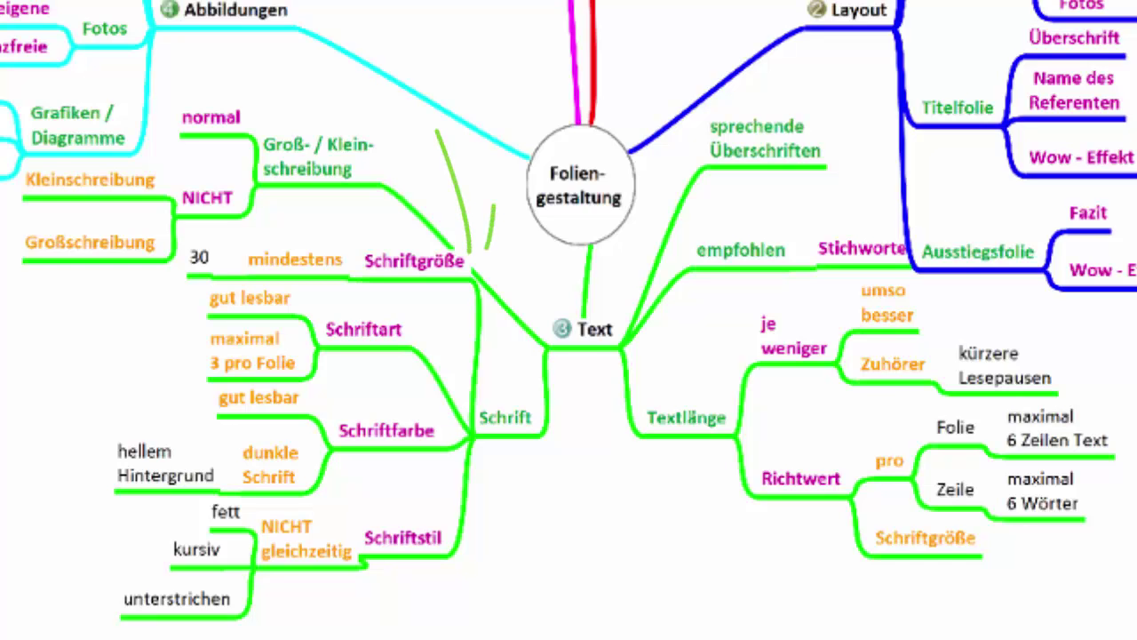
{"action": "left_click_drag", "start_coordinate": [419, 229], "coordinate": [470, 261]}
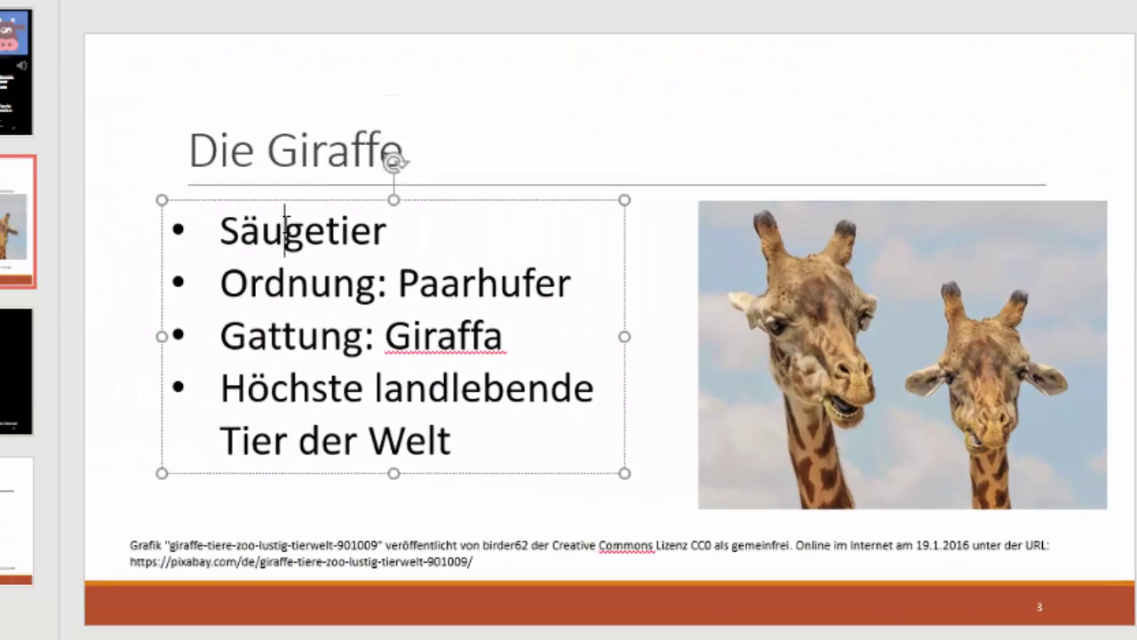
{"action": "left_click", "coordinate": [325, 448]}
{"action": "left_click", "coordinate": [398, 444]}
{"action": "left_click", "coordinate": [16, 71]}
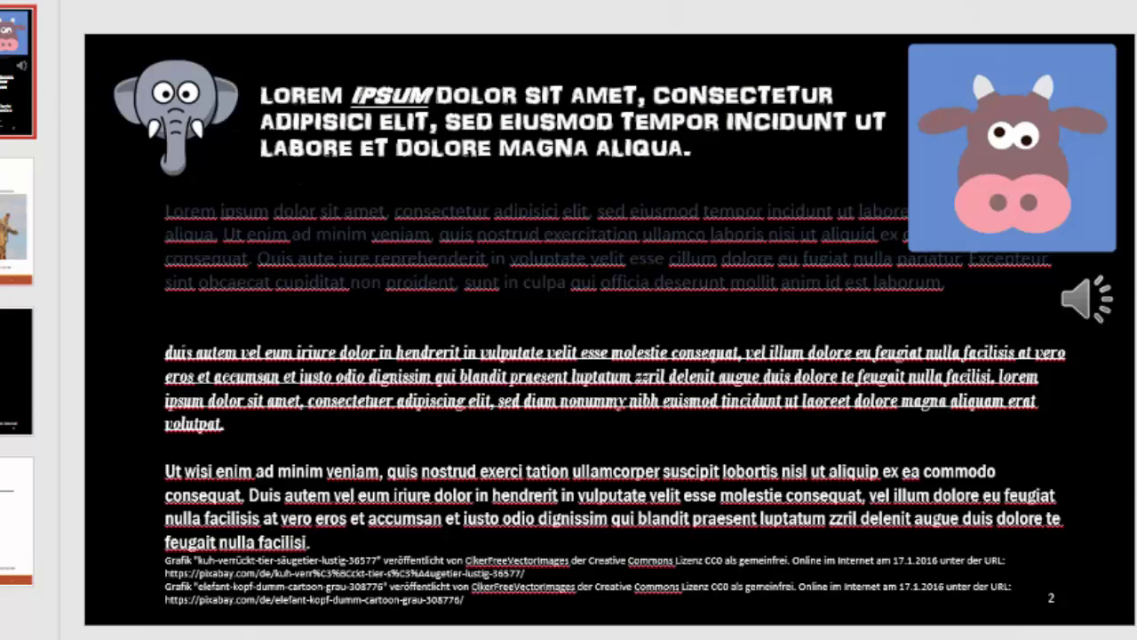
{"action": "left_click", "coordinate": [186, 351]}
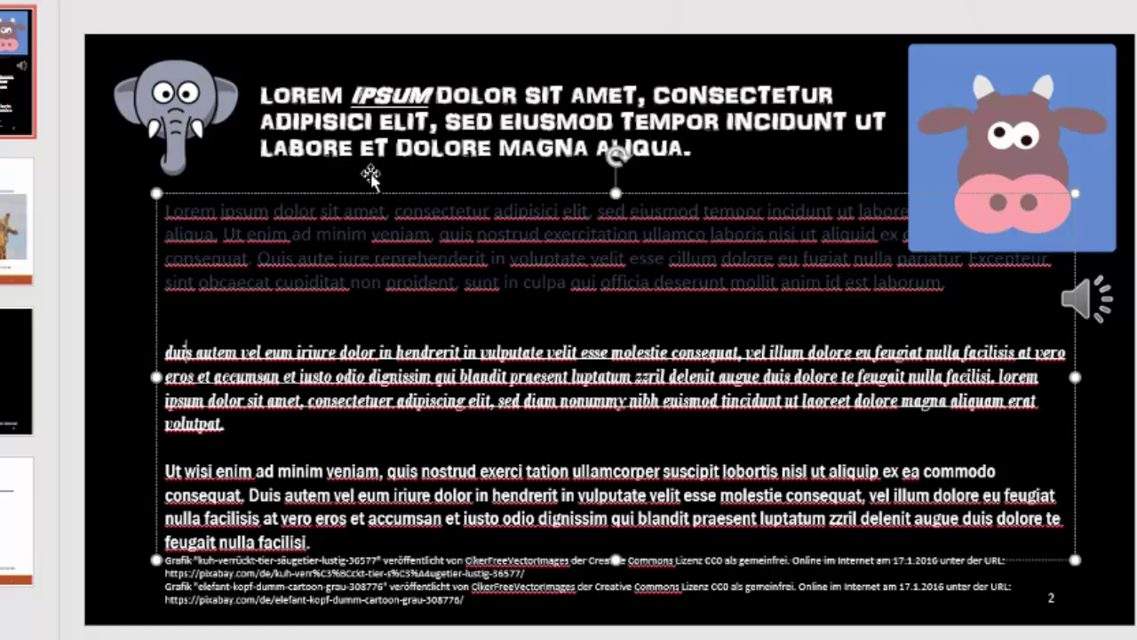
{"action": "left_click", "coordinate": [371, 120]}
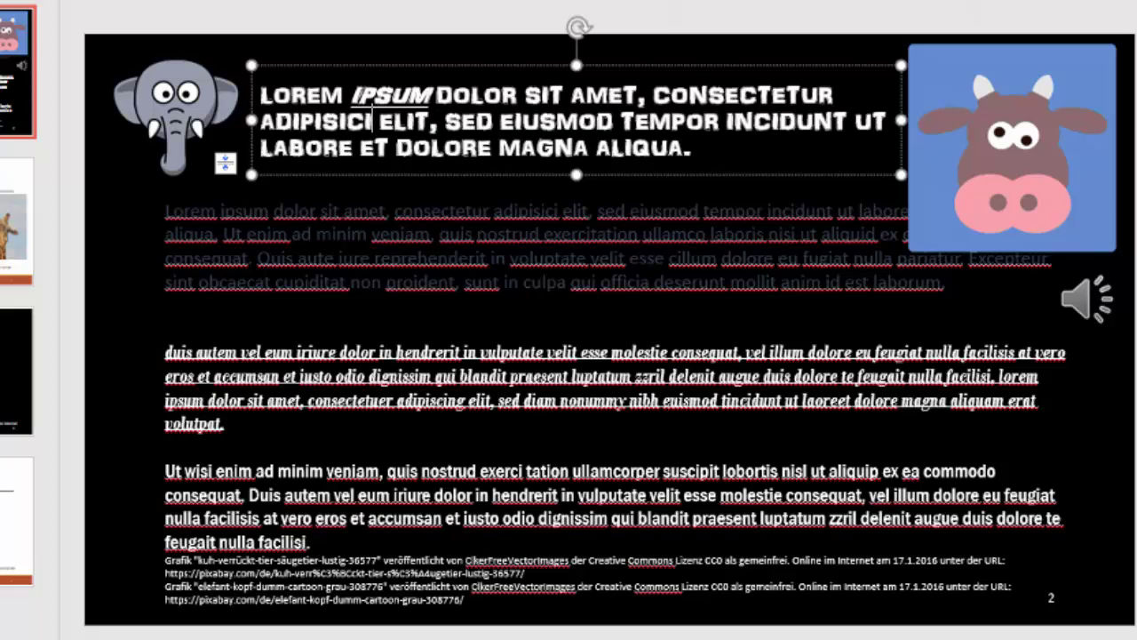
{"action": "left_click", "coordinate": [331, 234]}
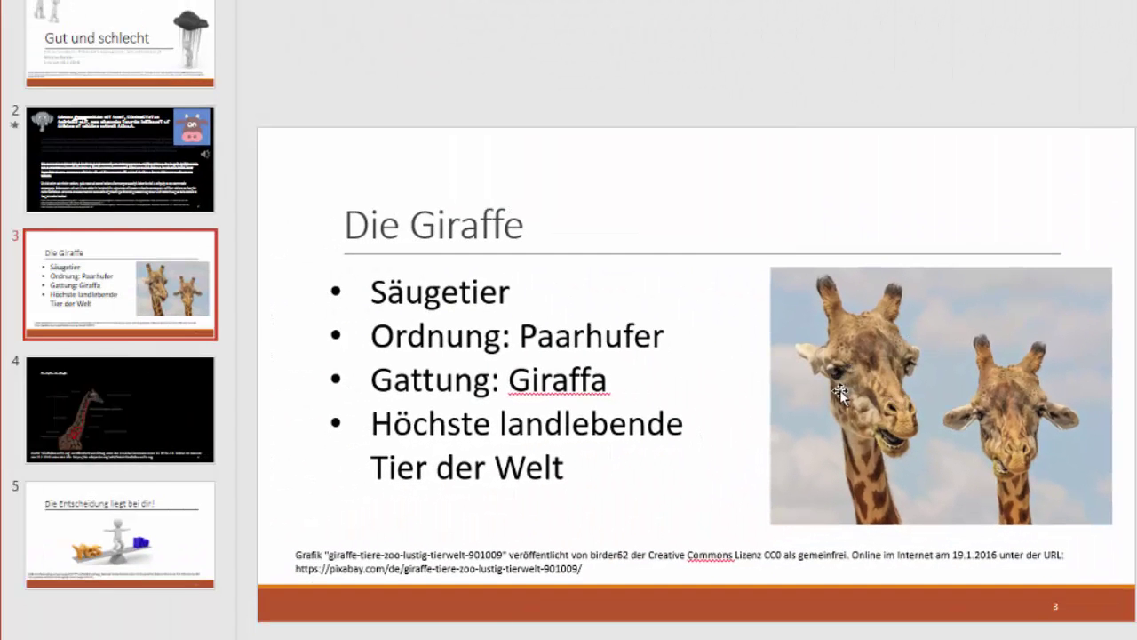
Select the giraffe photo on slide 3, then switch to the cluttered slide 2
{"action": "left_click", "coordinate": [927, 404]}
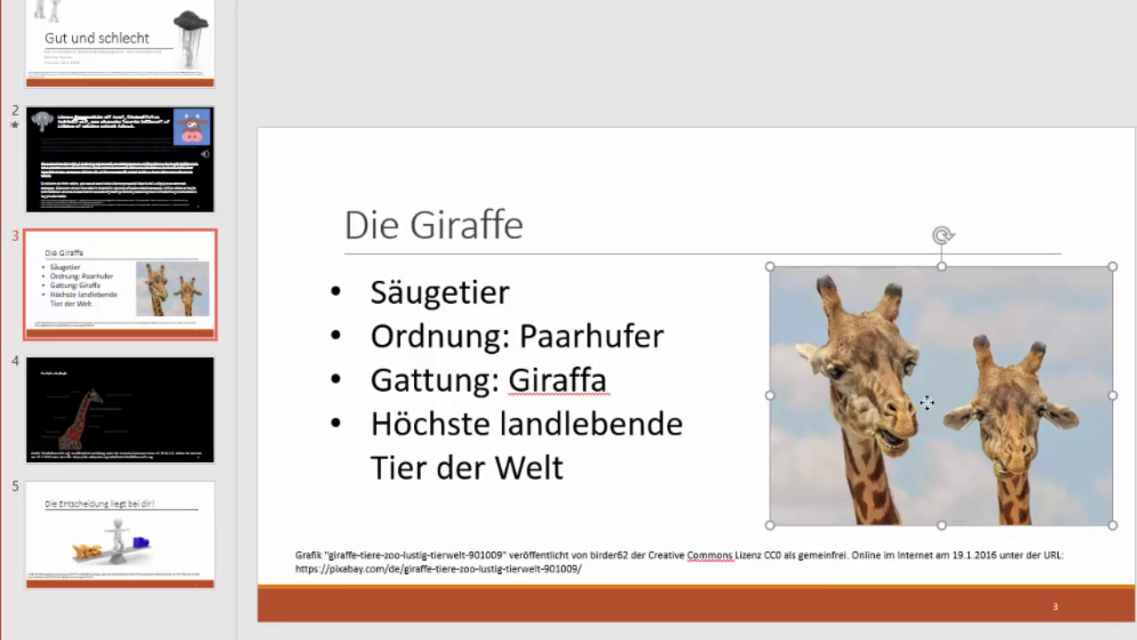
{"action": "left_click", "coordinate": [120, 160]}
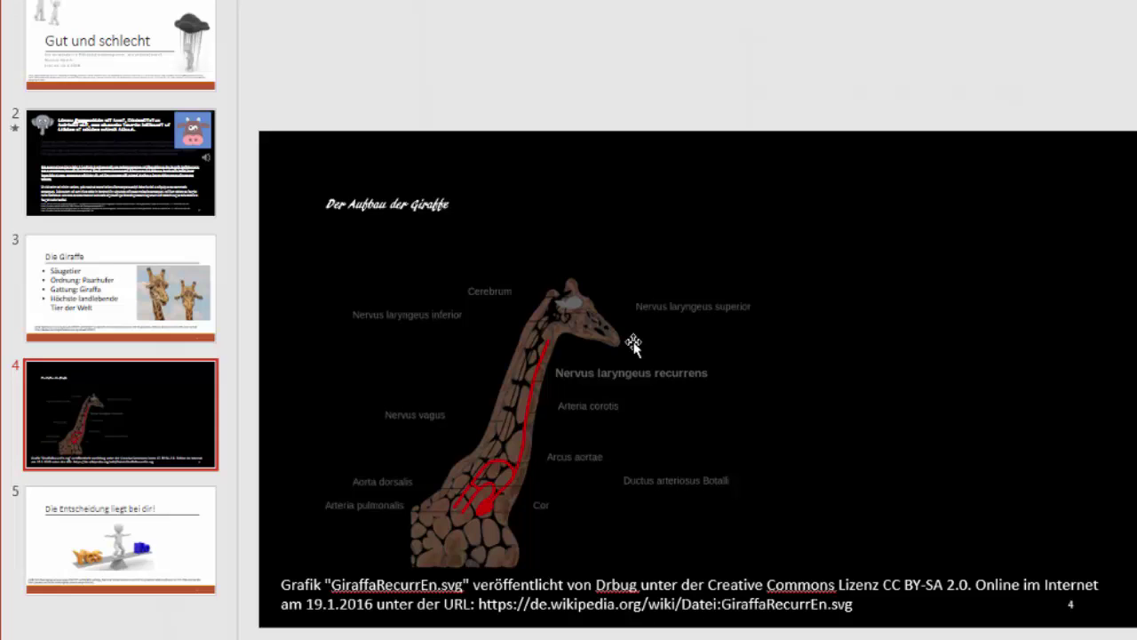
Return to slide 2 with the elephant, cow and speaker icon
{"action": "left_click", "coordinate": [168, 173]}
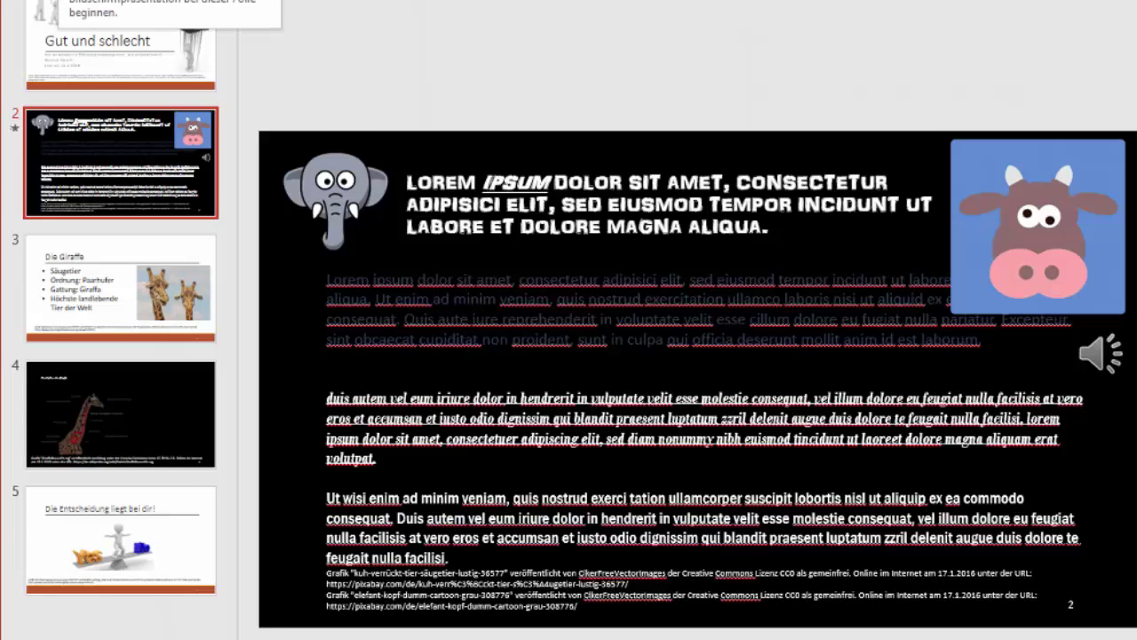
Start the slideshow from slide 2 with Shift+F5
{"action": "key", "text": "shift+F5"}
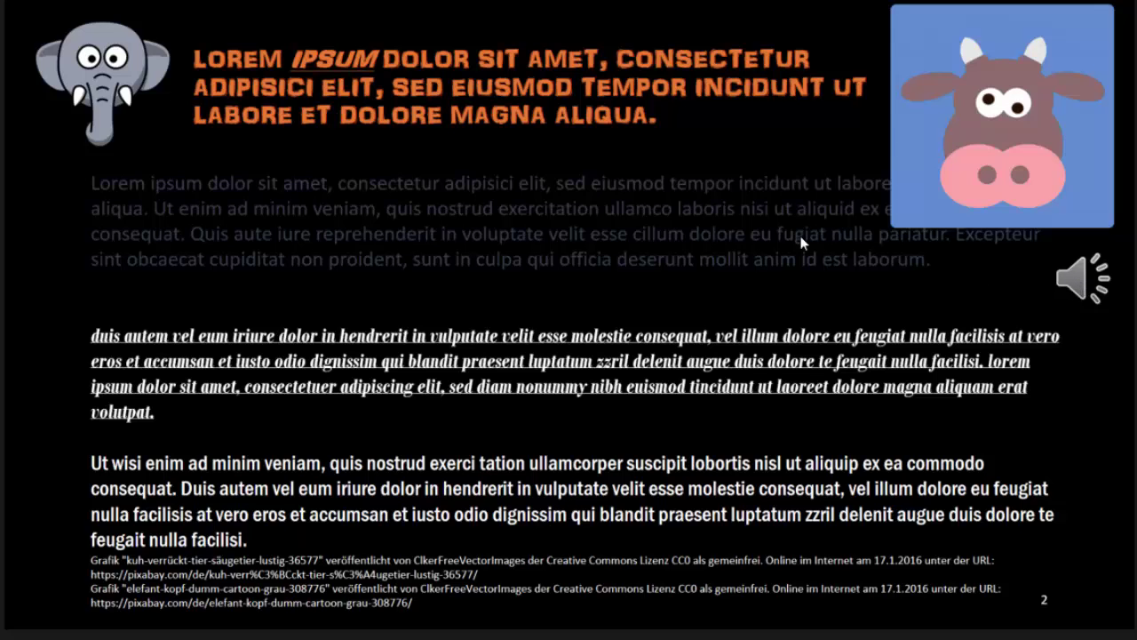
End the slideshow and return to editing slide 2
{"action": "key", "text": "Escape"}
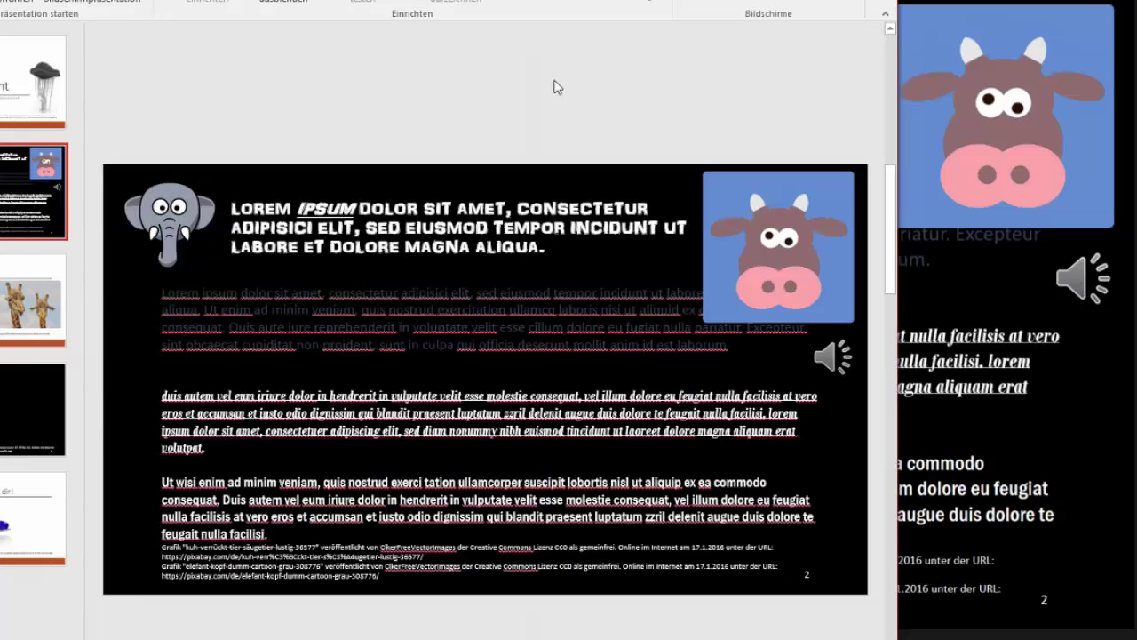